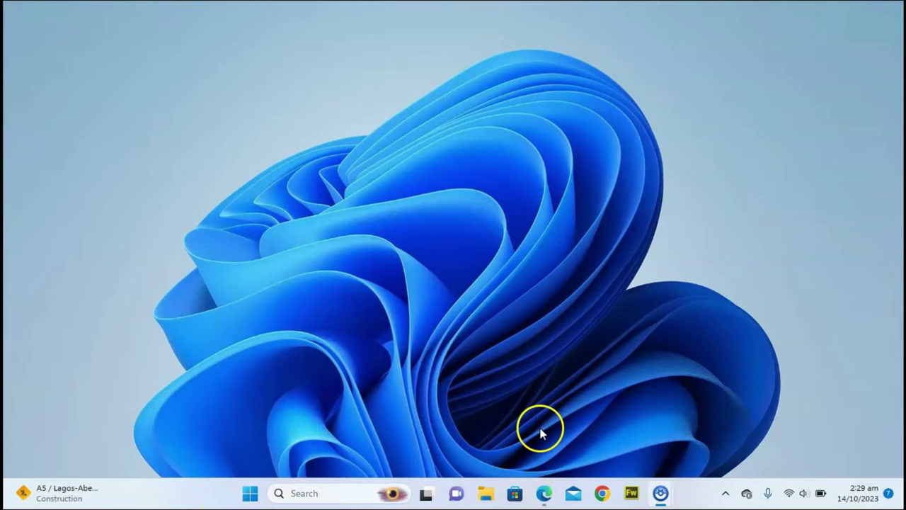
Step: Open Microsoft Edge, open a new tab and close the Bing chat pane
{"action": "left_click", "coordinate": [543, 493]}
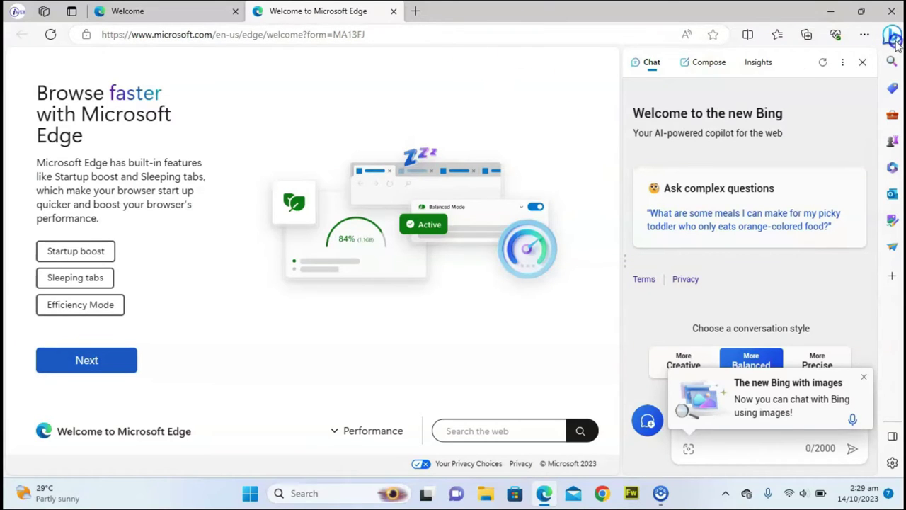
{"action": "left_click", "coordinate": [648, 60]}
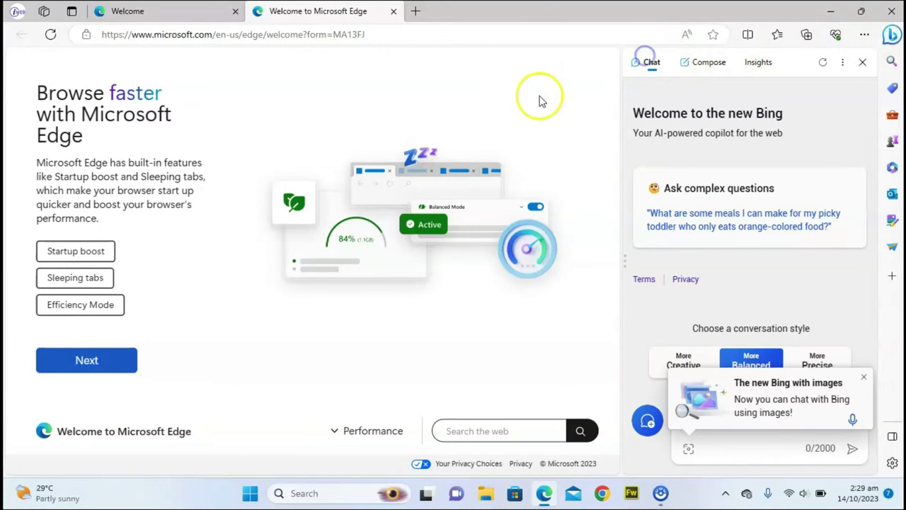
{"action": "left_click", "coordinate": [416, 12]}
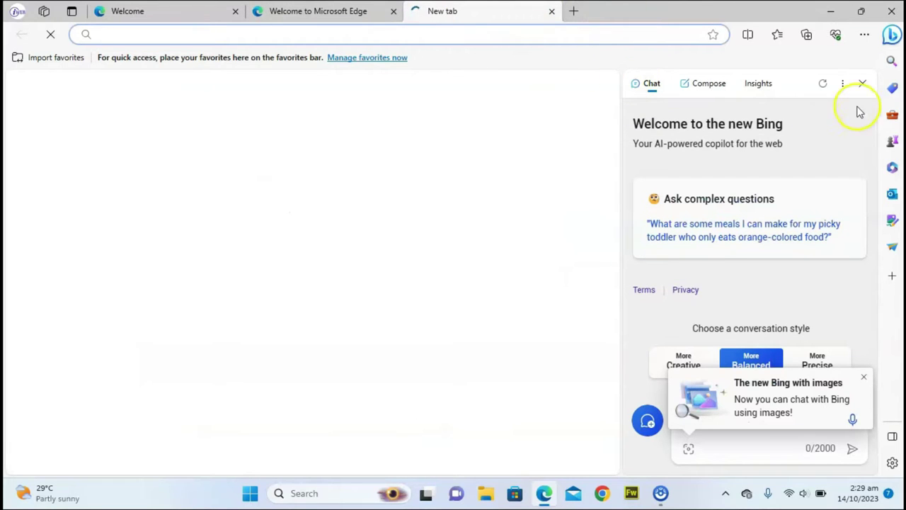
{"action": "left_click", "coordinate": [861, 83]}
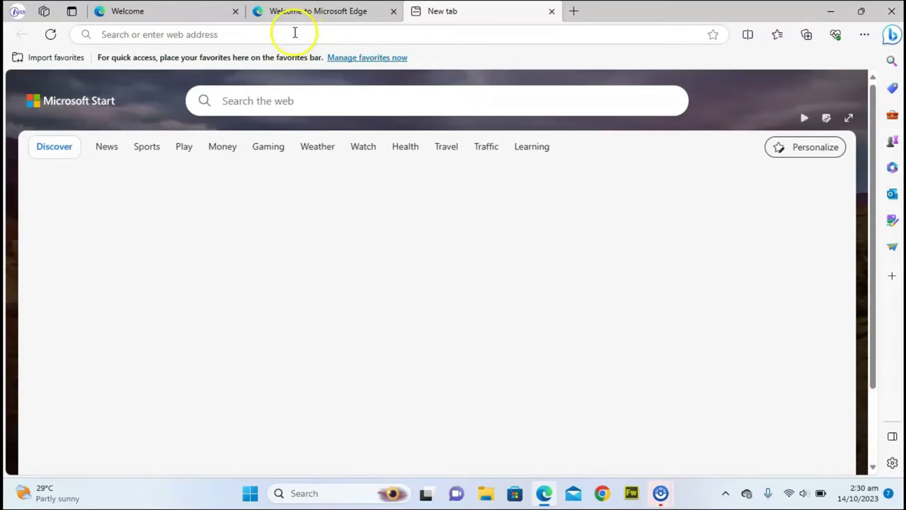
Step: Search the web for "edge download" using the suggested query
{"action": "left_click", "coordinate": [295, 33]}
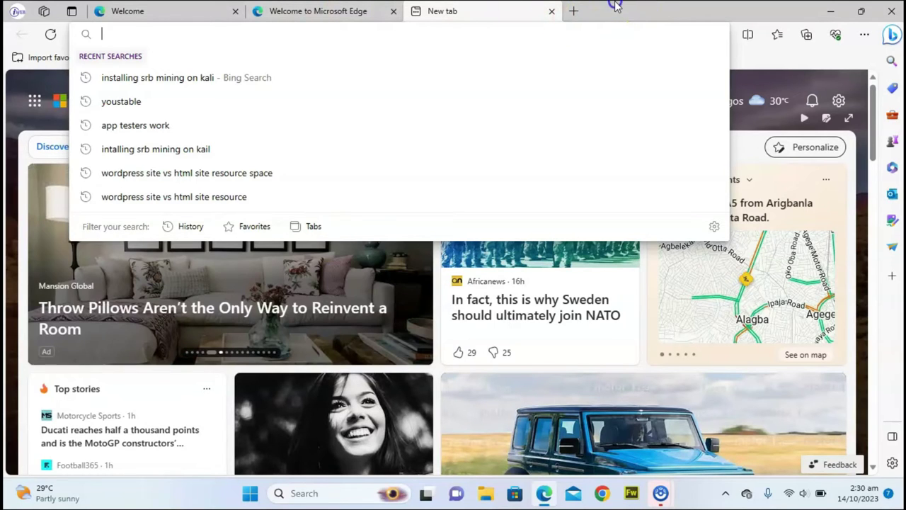
{"action": "key", "text": "Escape"}
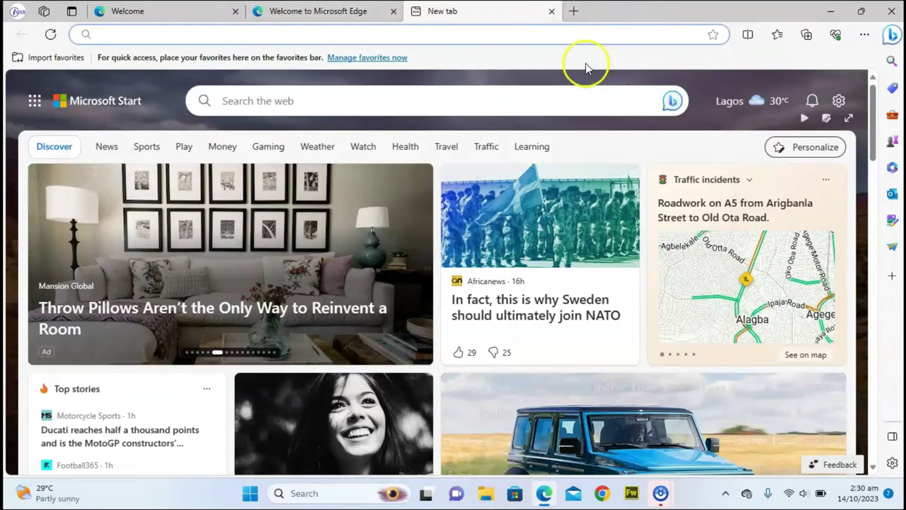
{"action": "left_click", "coordinate": [530, 39]}
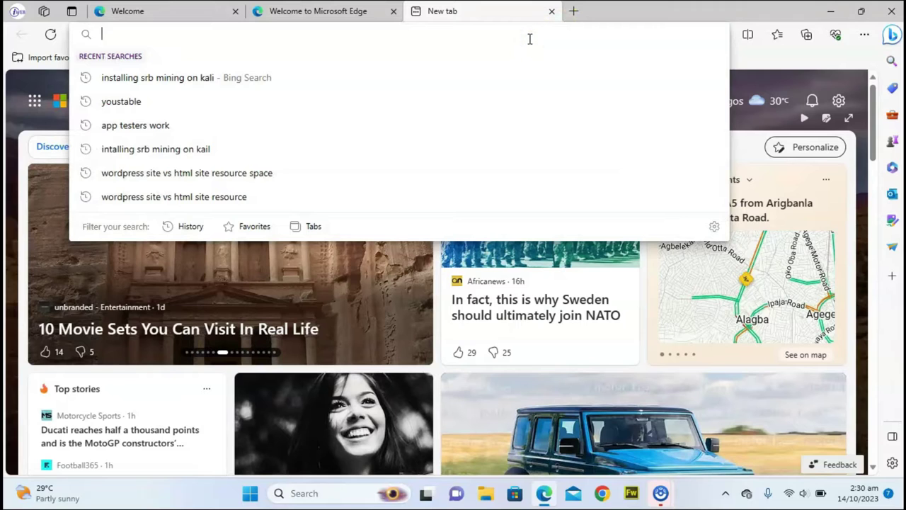
{"action": "type", "text": "edge"}
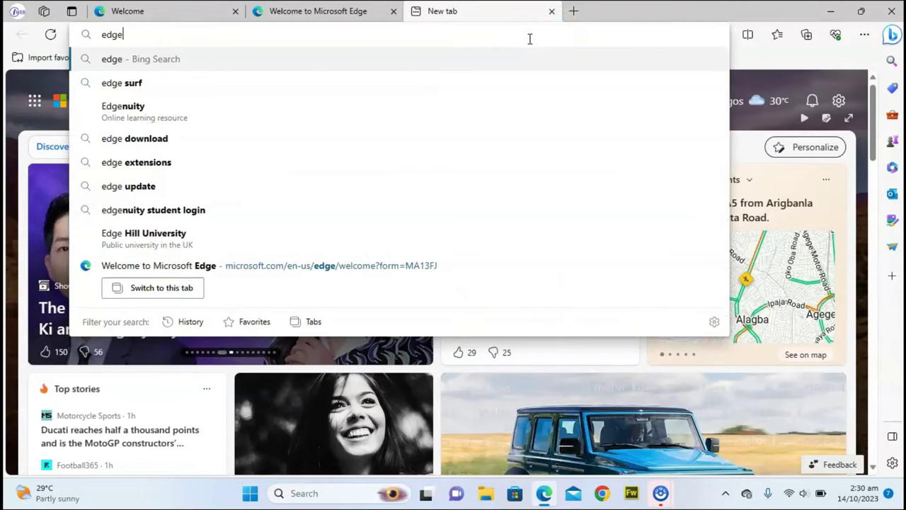
{"action": "key", "text": "Down"}
{"action": "key", "text": "Down"}
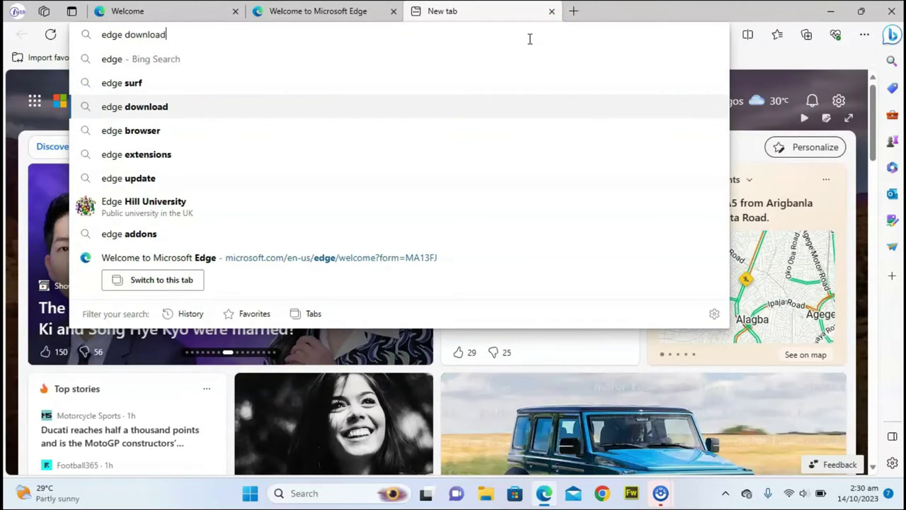
{"action": "key", "text": "Down"}
{"action": "key", "text": "Up"}
{"action": "key", "text": "Return"}
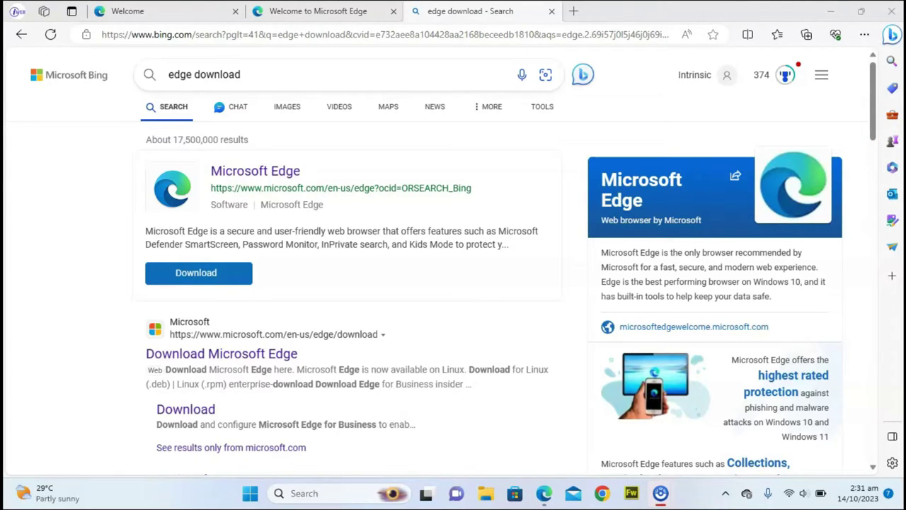
{"action": "mouse_move", "coordinate": [885, 51]}
{"action": "left_mouse_down"}
{"action": "mouse_move", "coordinate": [903, 44]}
{"action": "mouse_move", "coordinate": [897, 14]}
{"action": "mouse_move", "coordinate": [880, 10]}
{"action": "mouse_move", "coordinate": [870, 51]}
{"action": "mouse_move", "coordinate": [886, 51]}
{"action": "left_mouse_up"}
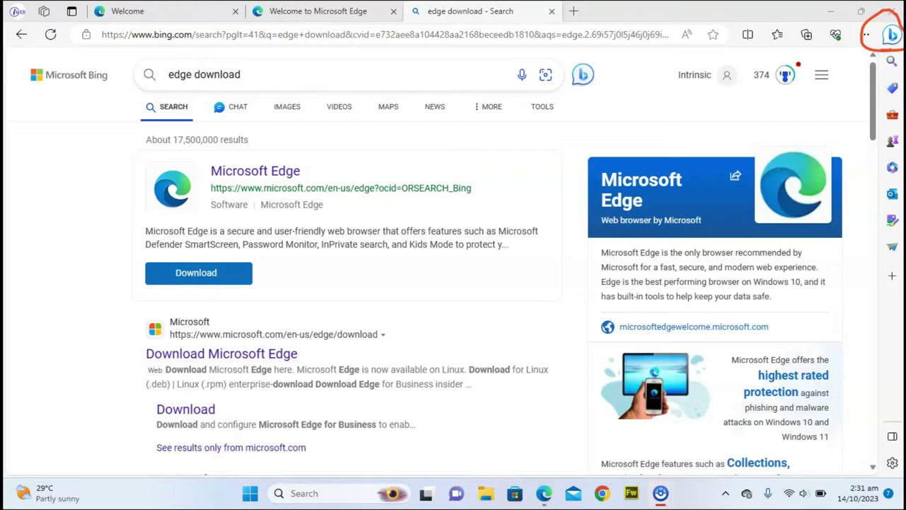
{"action": "left_click_drag", "start_coordinate": [794, 137], "coordinate": [866, 54]}
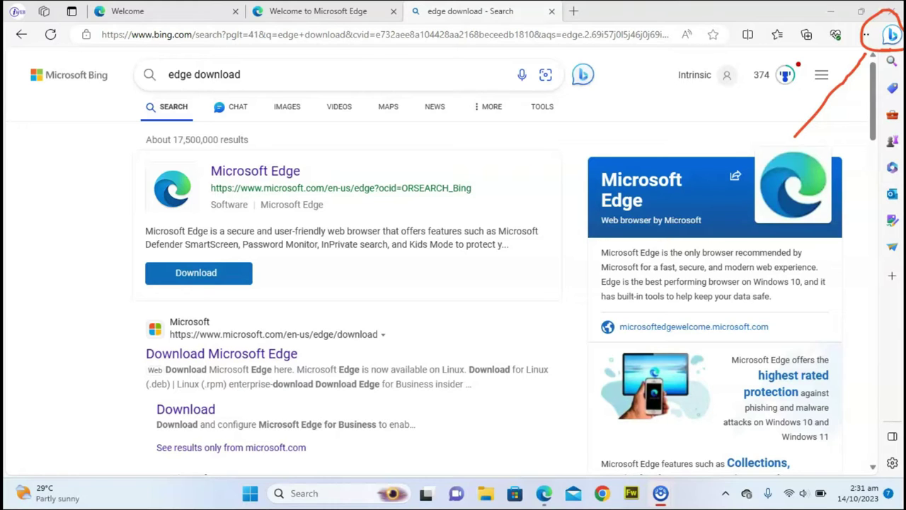
Step: Open the Bing chat pane beside the search results and look over its welcome content and conversation styles
{"action": "left_click", "coordinate": [891, 36]}
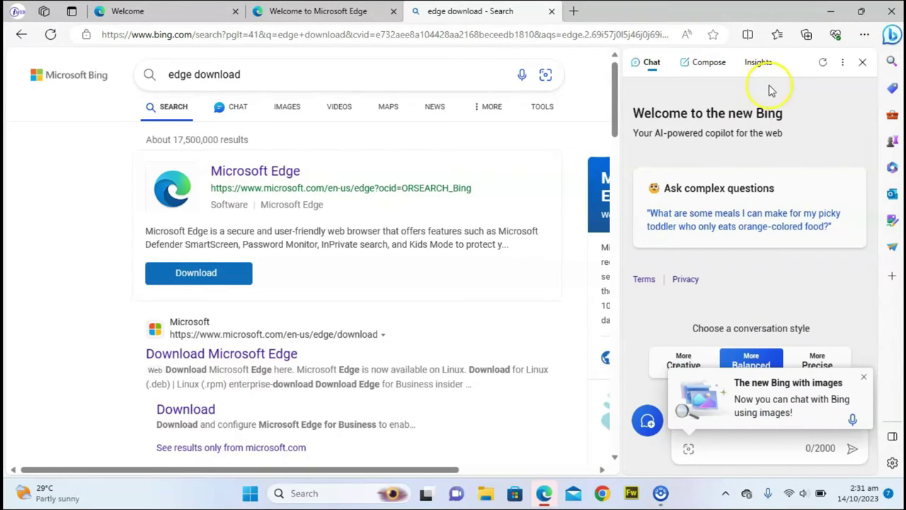
{"action": "scroll", "coordinate": [806, 113], "scroll_direction": "down", "scroll_amount": 1}
{"action": "scroll", "coordinate": [807, 113], "scroll_direction": "down", "scroll_amount": 1}
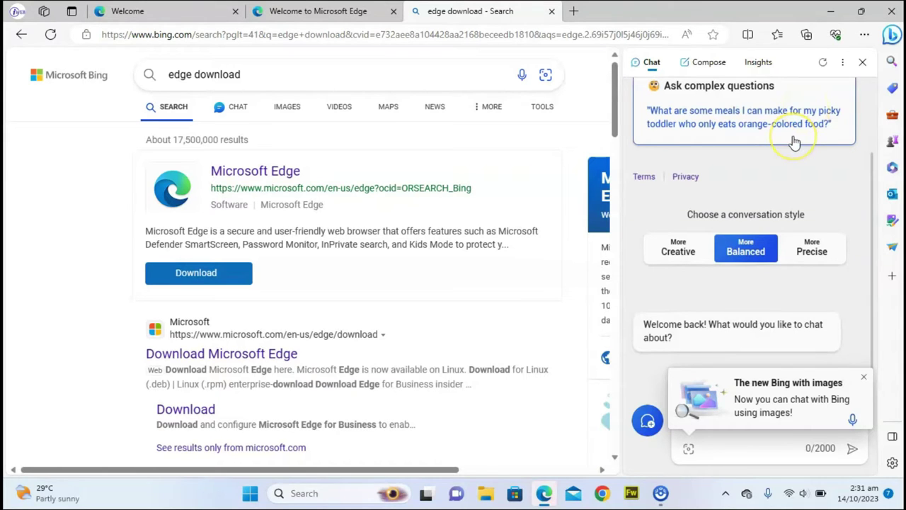
{"action": "scroll", "coordinate": [794, 143], "scroll_direction": "up", "scroll_amount": 2}
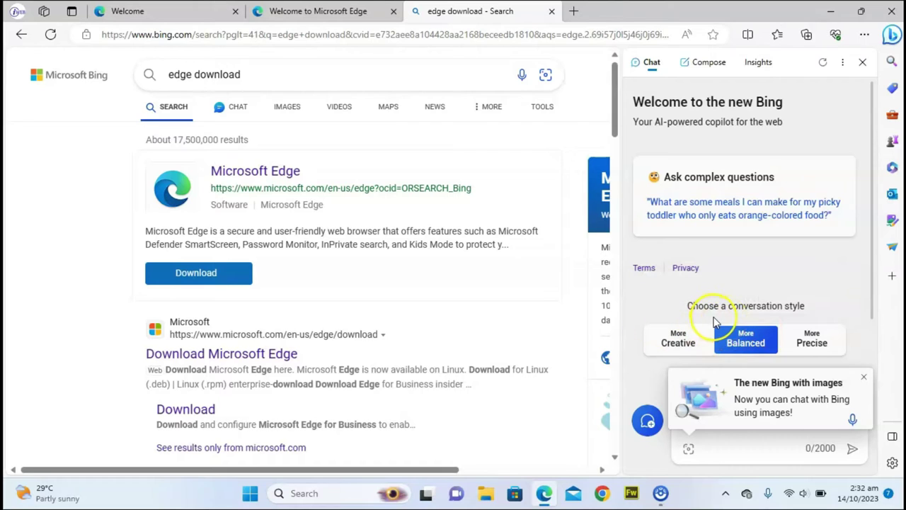
Step: Try the Creative and Balanced conversation styles, settle on More Precise and dismiss the notice about chatting with images
{"action": "left_click", "coordinate": [678, 338]}
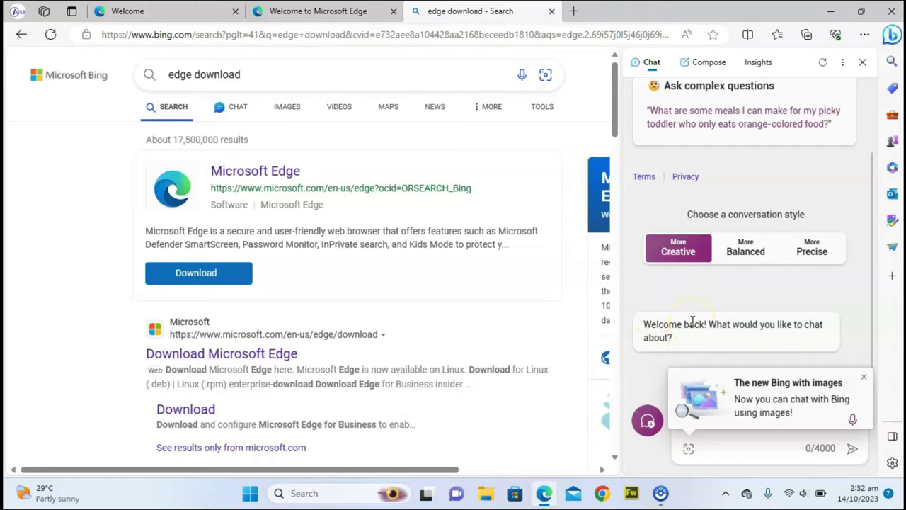
{"action": "left_click", "coordinate": [745, 252]}
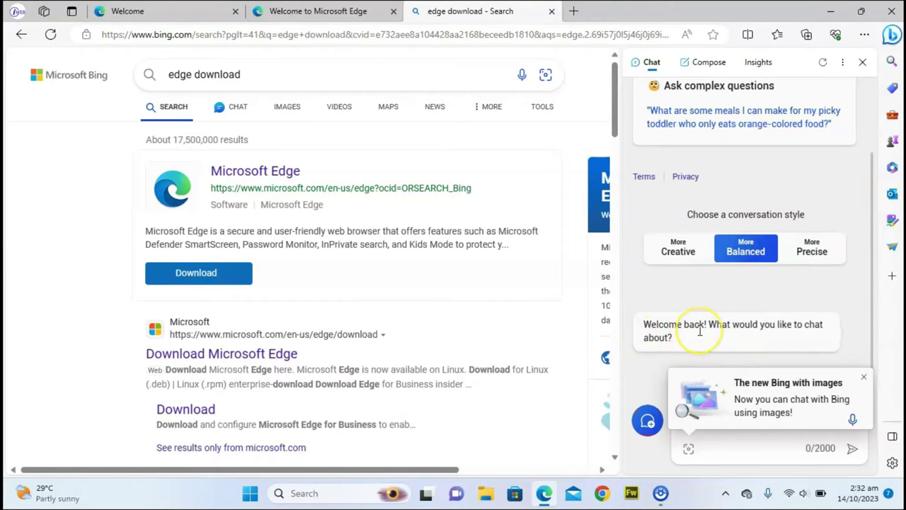
{"action": "left_click", "coordinate": [805, 256]}
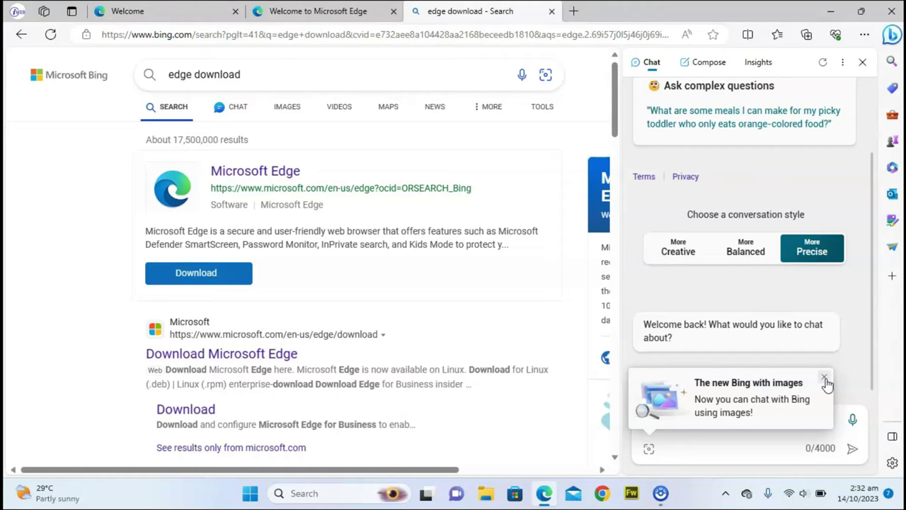
{"action": "left_click", "coordinate": [824, 379]}
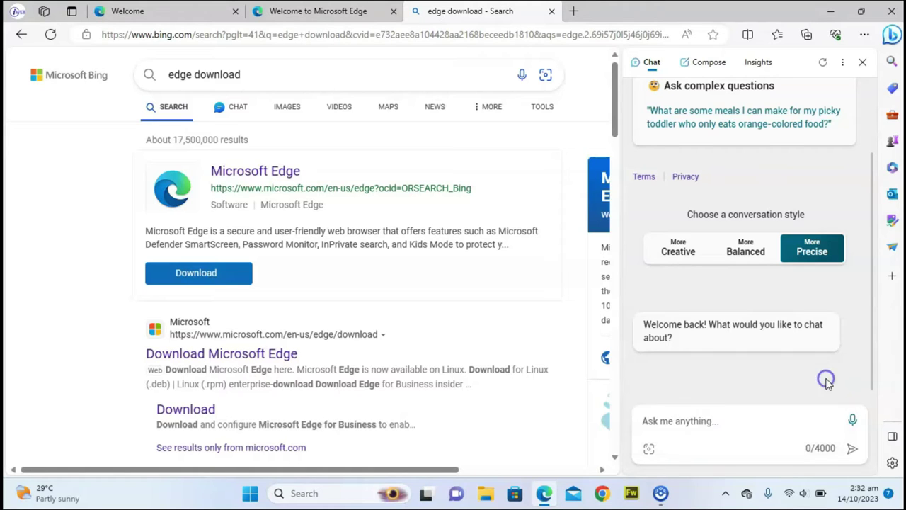
Step: Ask Bing chat "iphone vs samsung camera which is best"
{"action": "left_click", "coordinate": [713, 428]}
{"action": "type", "text": "i"}
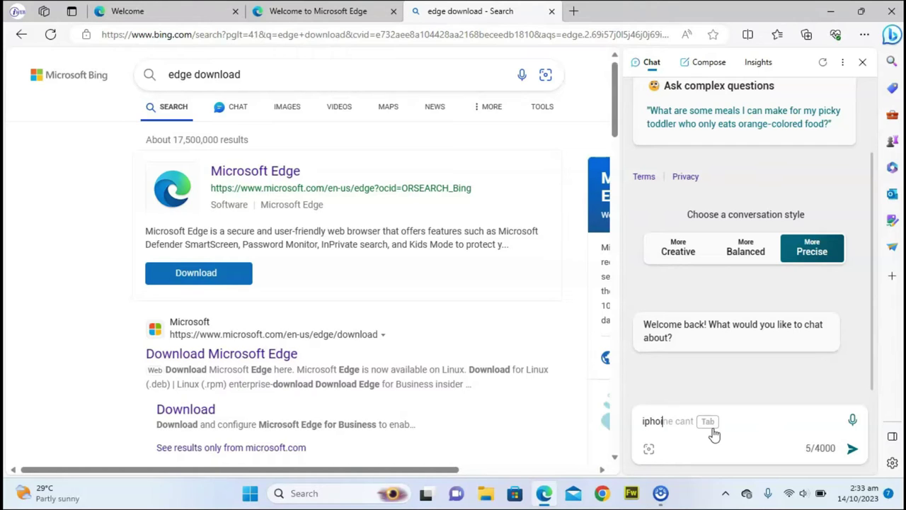
{"action": "type", "text": "phone vs samsun"}
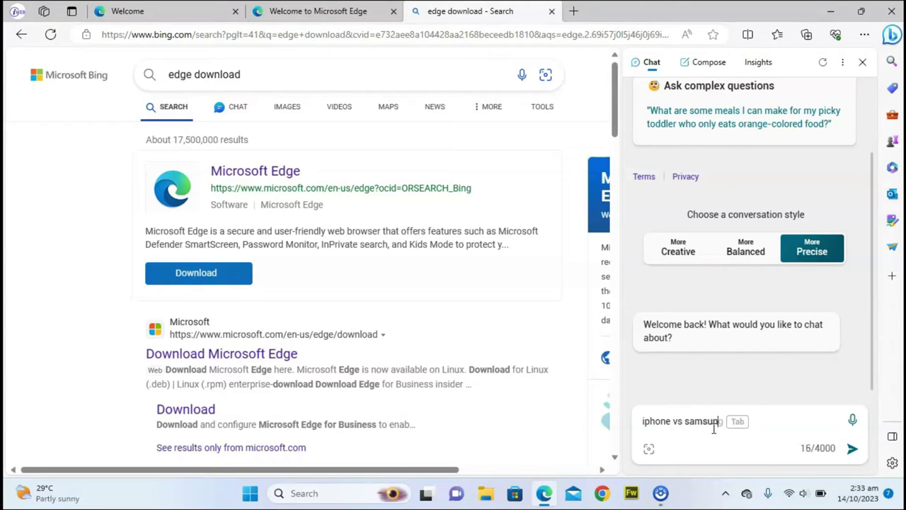
{"action": "type", "text": "g camere"}
{"action": "type", "text": " which "}
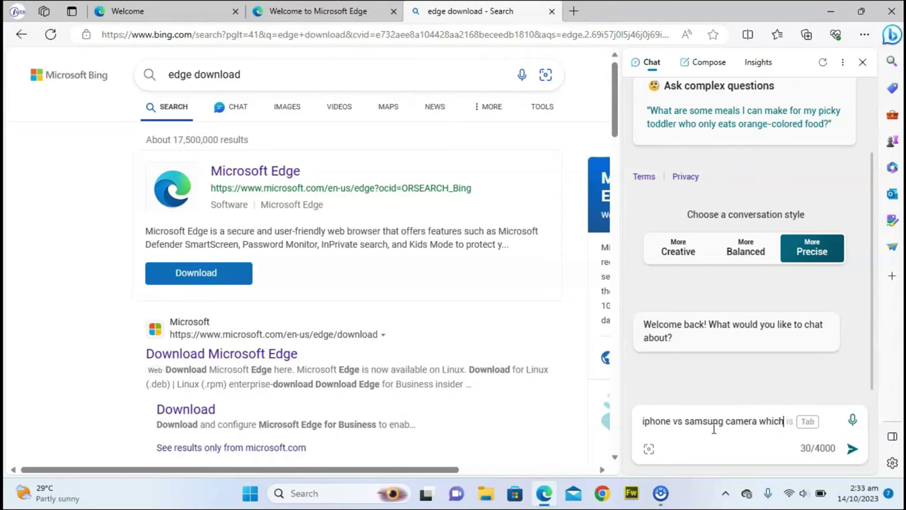
{"action": "type", "text": "is best"}
{"action": "key", "text": "Return"}
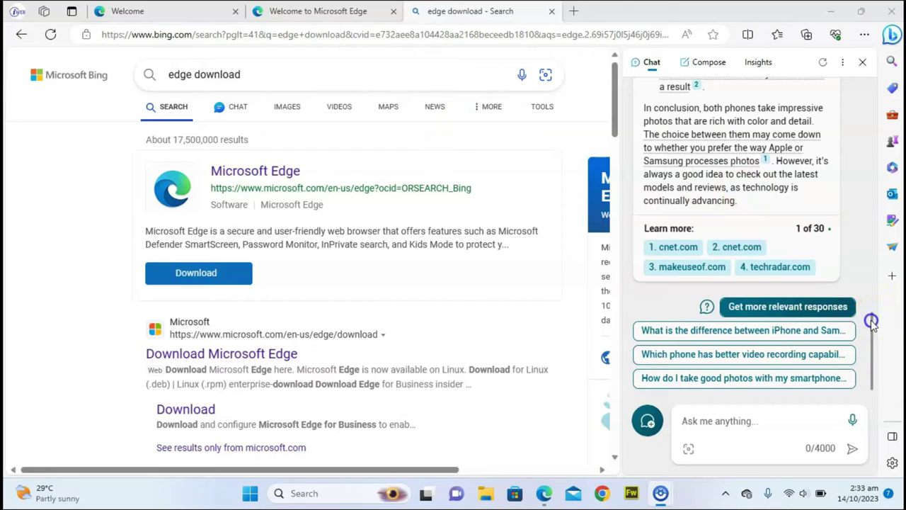
Step: Read through the iPhone and Samsung camera comparison, including its conclusion, source links and suggested follow-up questions
{"action": "left_click_drag", "start_coordinate": [873, 318], "coordinate": [877, 263]}
{"action": "left_click", "coordinate": [842, 62]}
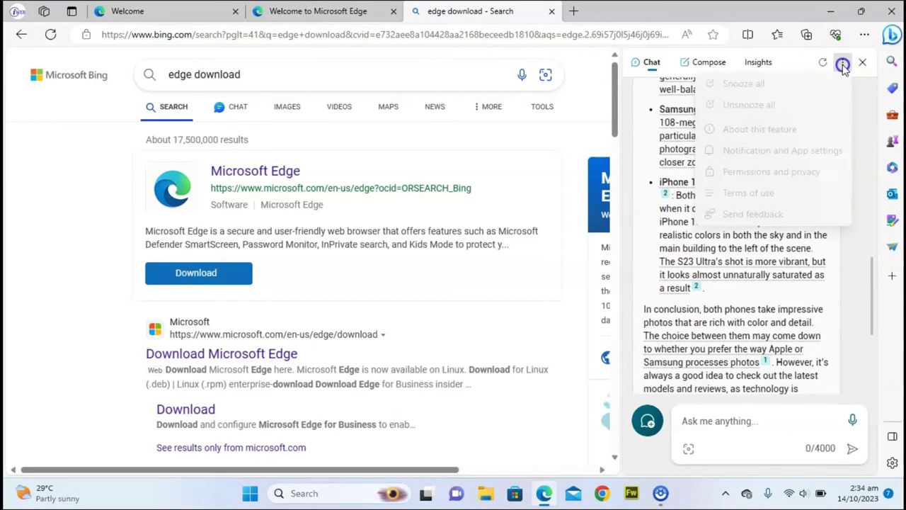
{"action": "left_click", "coordinate": [843, 64]}
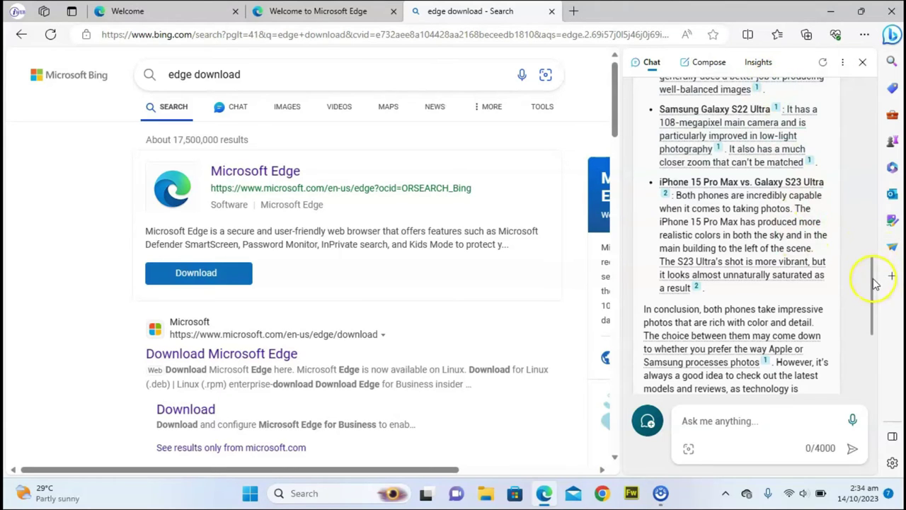
{"action": "left_click_drag", "start_coordinate": [876, 279], "coordinate": [858, 210]}
{"action": "scroll", "coordinate": [859, 213], "scroll_direction": "down", "scroll_amount": 2}
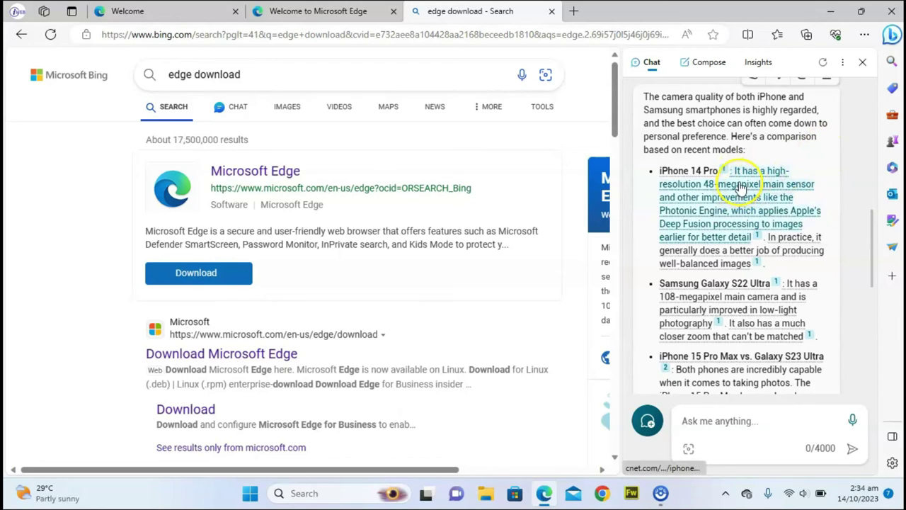
{"action": "mouse_move", "coordinate": [729, 181]}
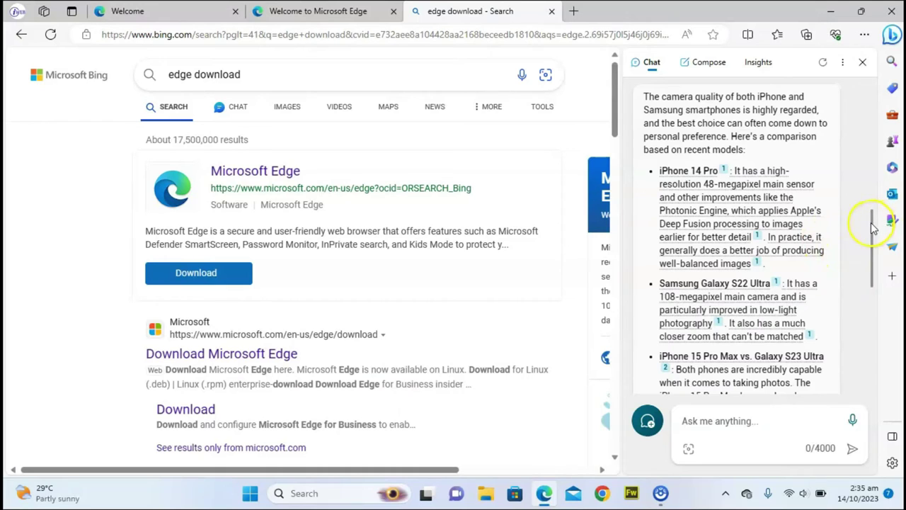
{"action": "left_click_drag", "start_coordinate": [872, 227], "coordinate": [878, 354]}
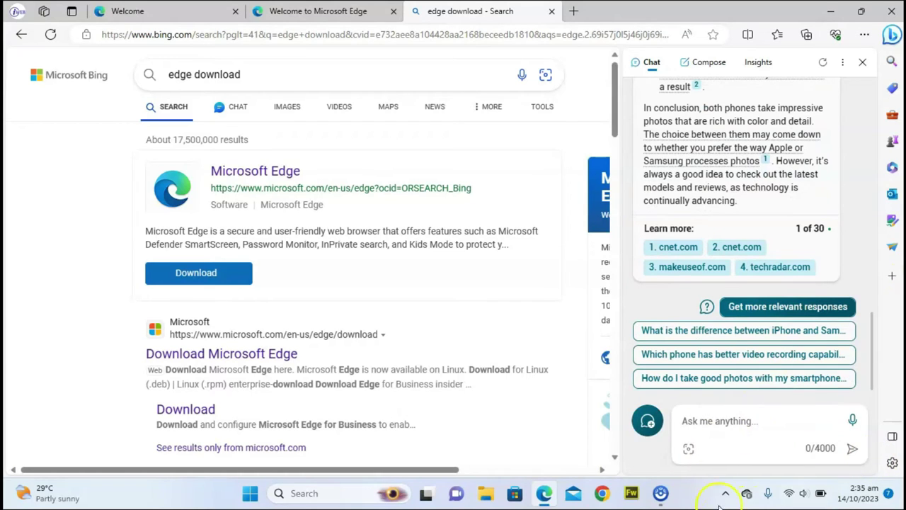
Step: Start a new topic in Bing chat
{"action": "left_click", "coordinate": [653, 422]}
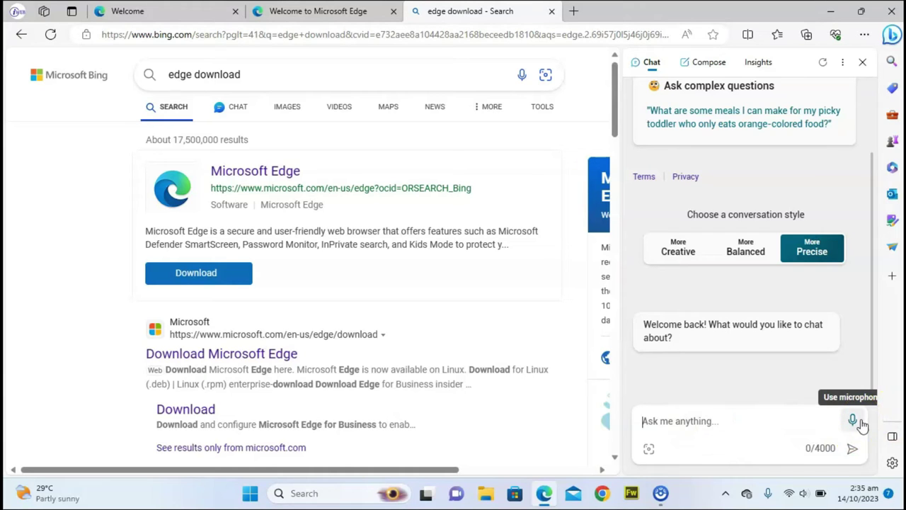
{"action": "left_click", "coordinate": [857, 421]}
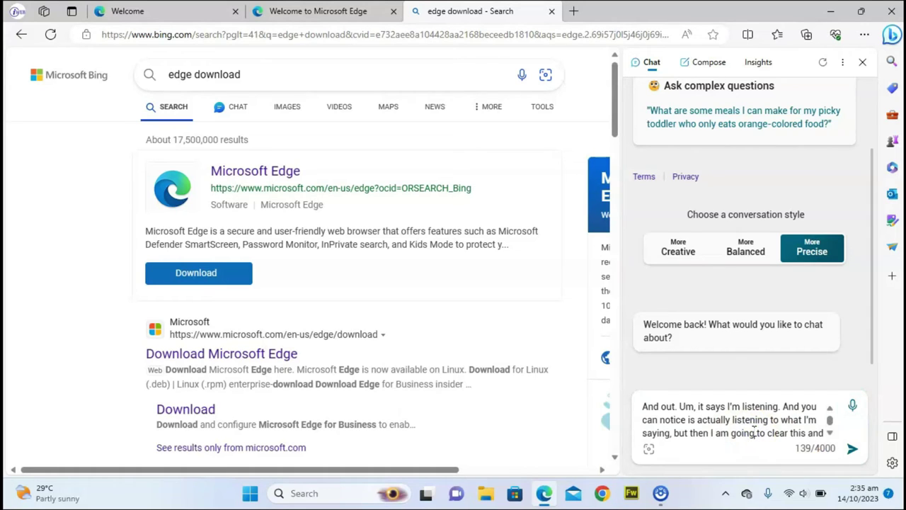
{"action": "left_click", "coordinate": [755, 431]}
{"action": "key", "text": "ctrl+a"}
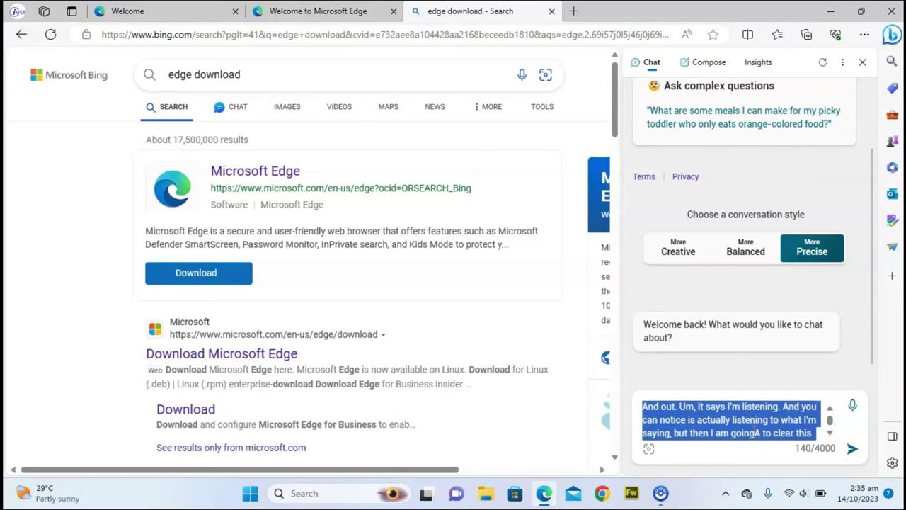
{"action": "key", "text": "BackSpace"}
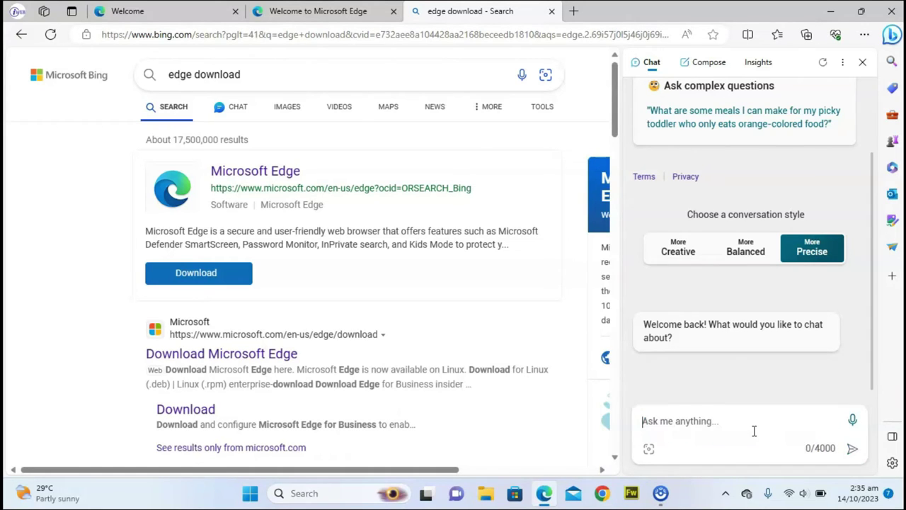
{"action": "left_click", "coordinate": [852, 422]}
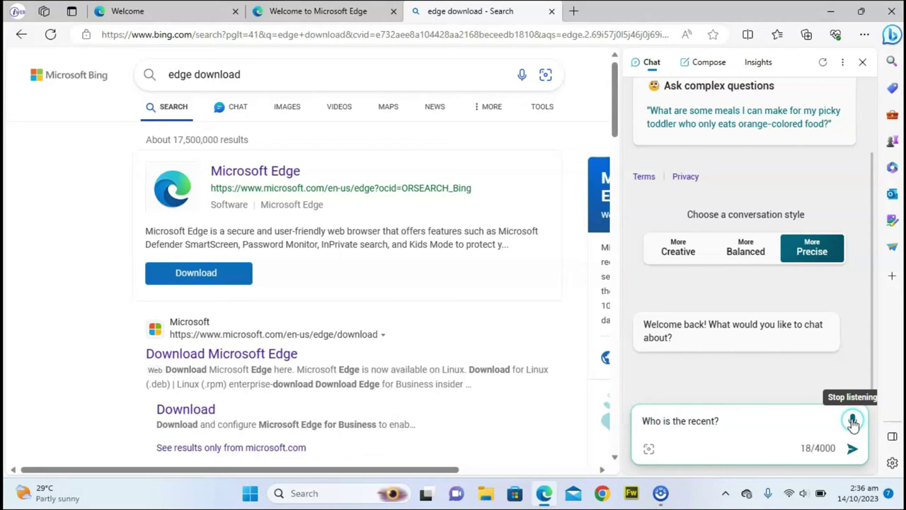
{"action": "triple_click", "coordinate": [770, 419]}
{"action": "key", "text": "BackSpace"}
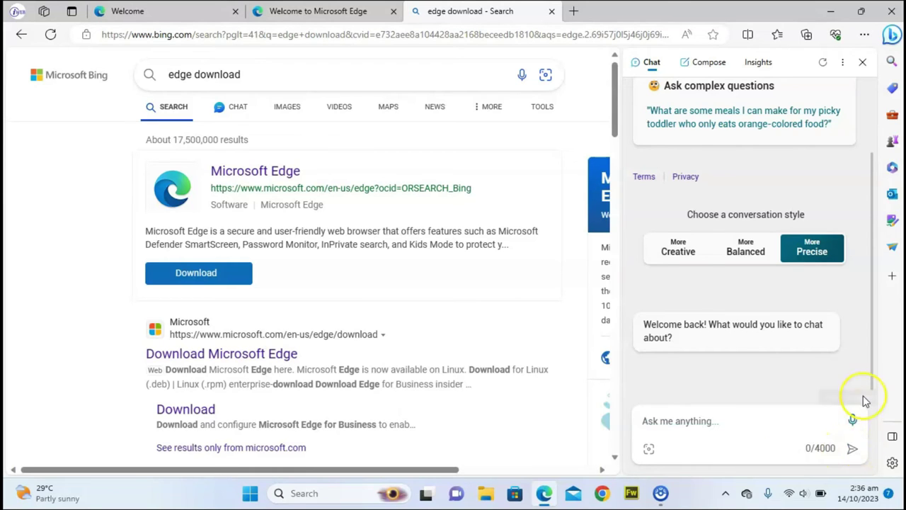
Step: Ask Bing chat by voice who the current Ballon d'Or winner is, and read through the answer with its sources
{"action": "left_click", "coordinate": [852, 423]}
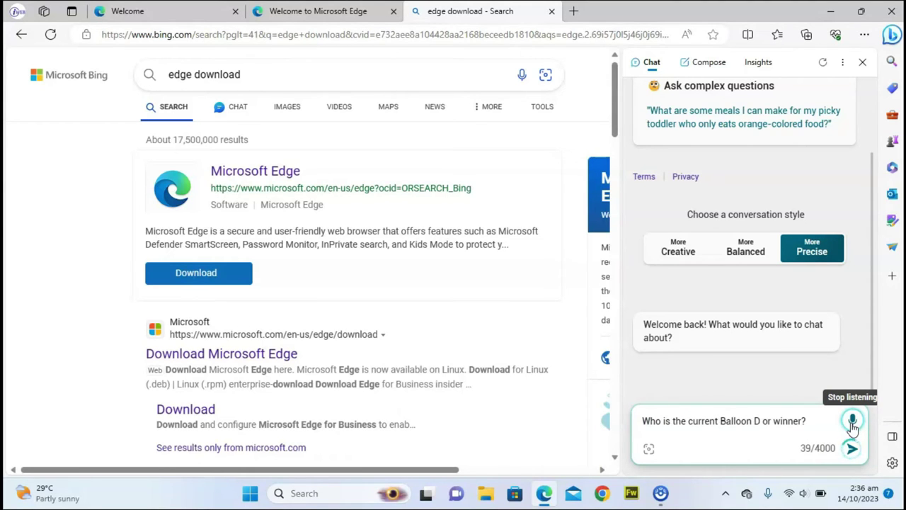
{"action": "left_click", "coordinate": [768, 444]}
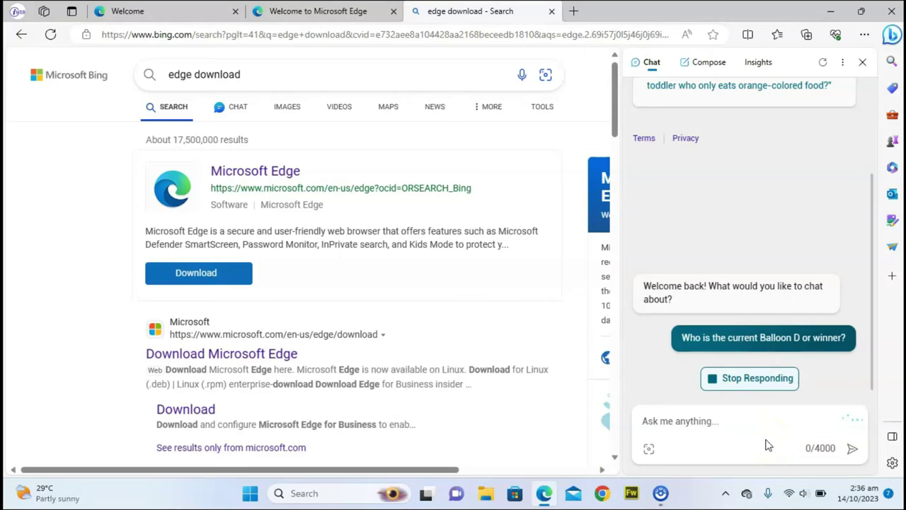
{"action": "left_click", "coordinate": [872, 261]}
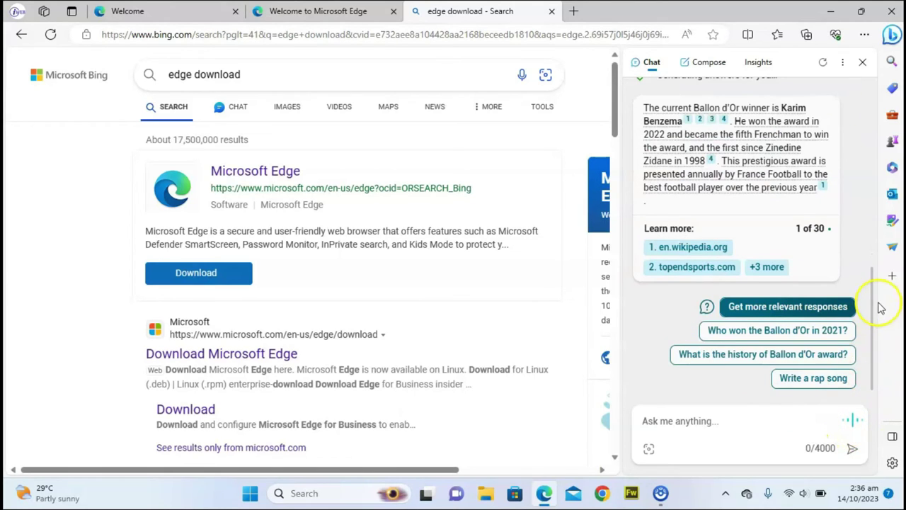
{"action": "left_click_drag", "start_coordinate": [874, 305], "coordinate": [866, 260]}
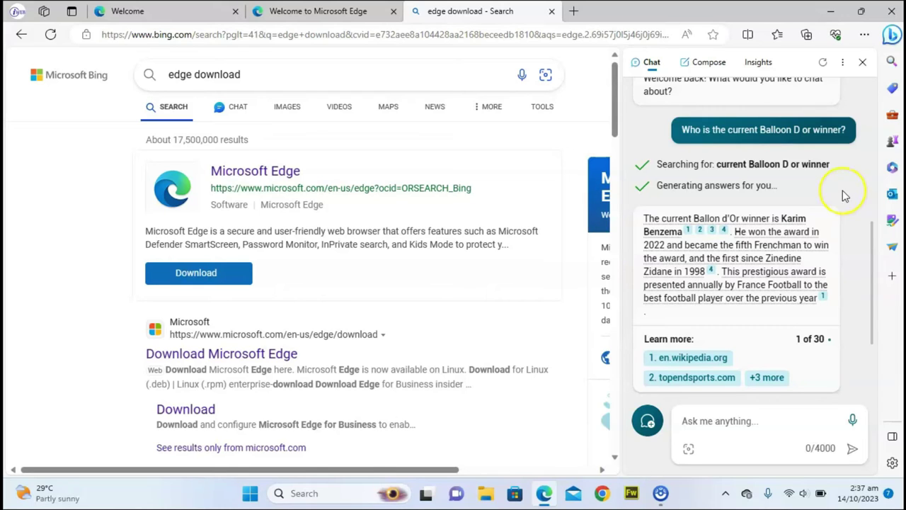
Step: Open Compose and look over its writing prompt, tone, format and length options and the draft preview area
{"action": "left_click", "coordinate": [715, 65]}
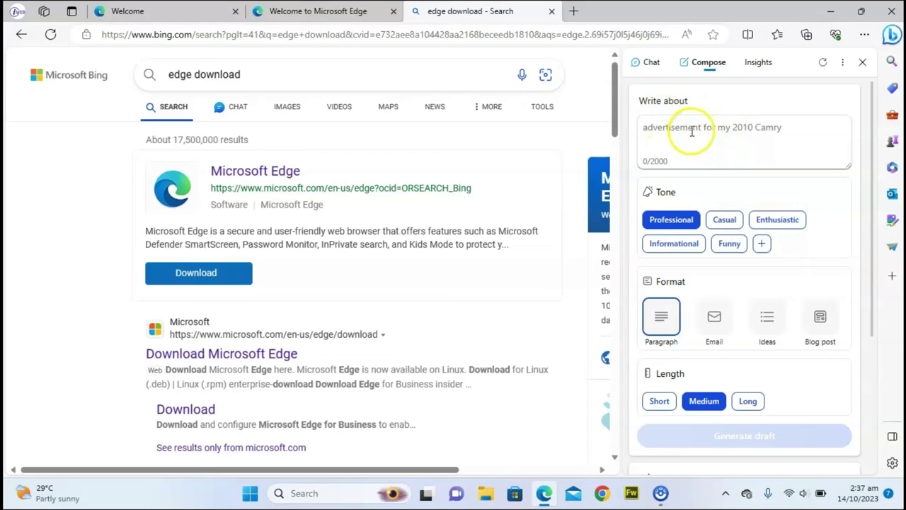
{"action": "left_click", "coordinate": [791, 130]}
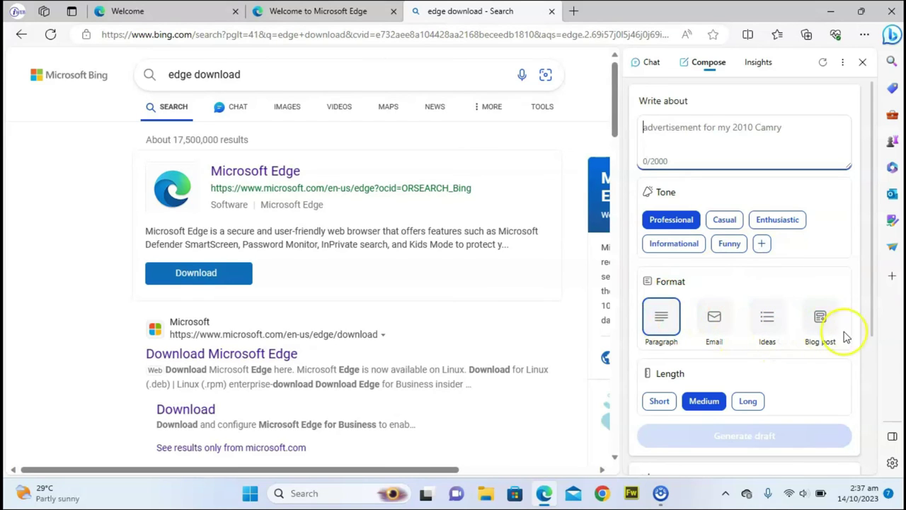
{"action": "left_click", "coordinate": [872, 290]}
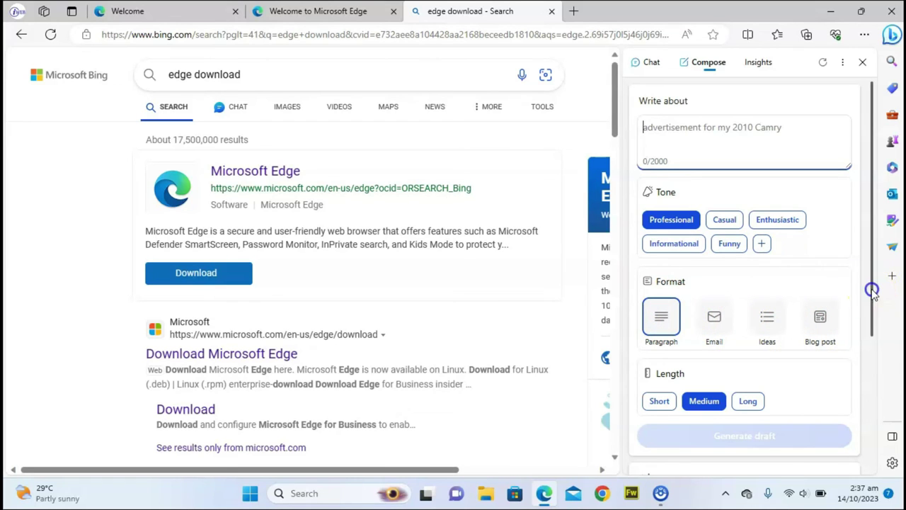
{"action": "left_click_drag", "start_coordinate": [872, 290], "coordinate": [859, 451]}
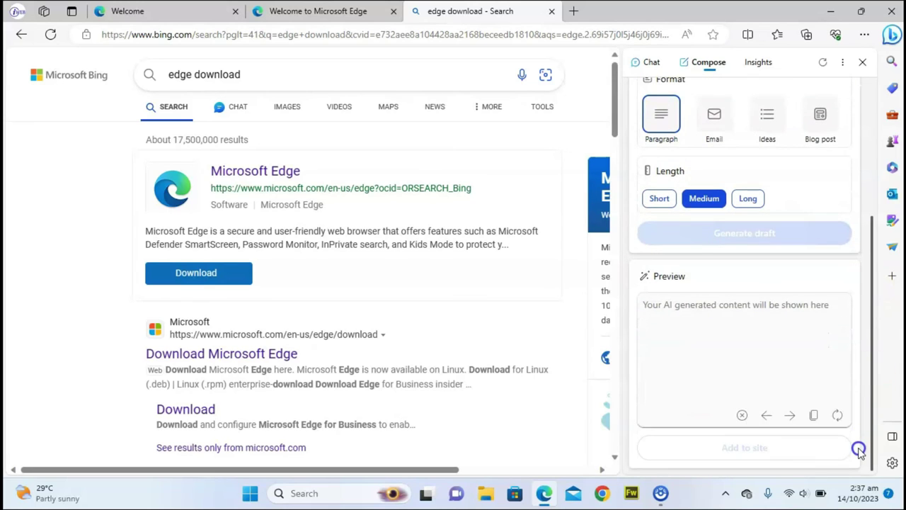
{"action": "scroll", "coordinate": [858, 444], "scroll_direction": "up", "scroll_amount": 3}
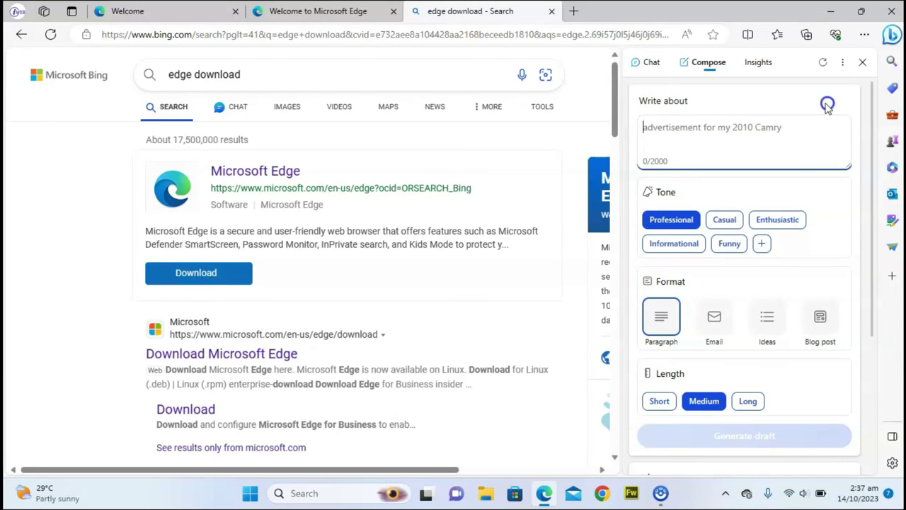
Step: Open Insights and examine the site rating, global and regional ranks, and monthly traffic for bing.com
{"action": "left_click", "coordinate": [749, 68]}
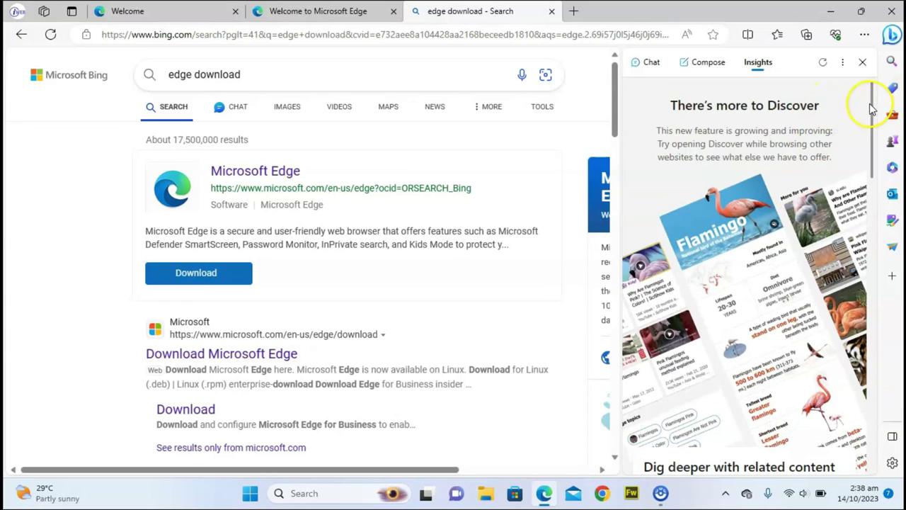
{"action": "left_click_drag", "start_coordinate": [874, 109], "coordinate": [880, 259]}
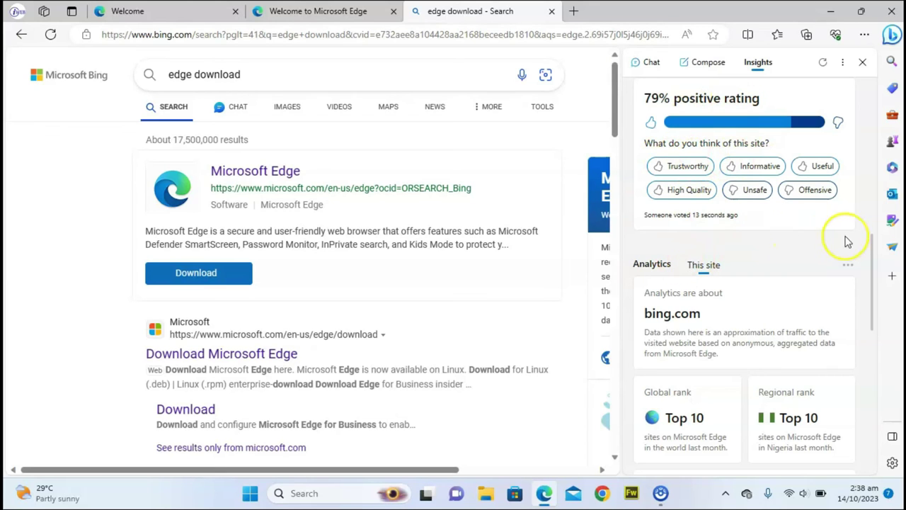
{"action": "scroll", "coordinate": [876, 260], "scroll_direction": "down", "scroll_amount": 4}
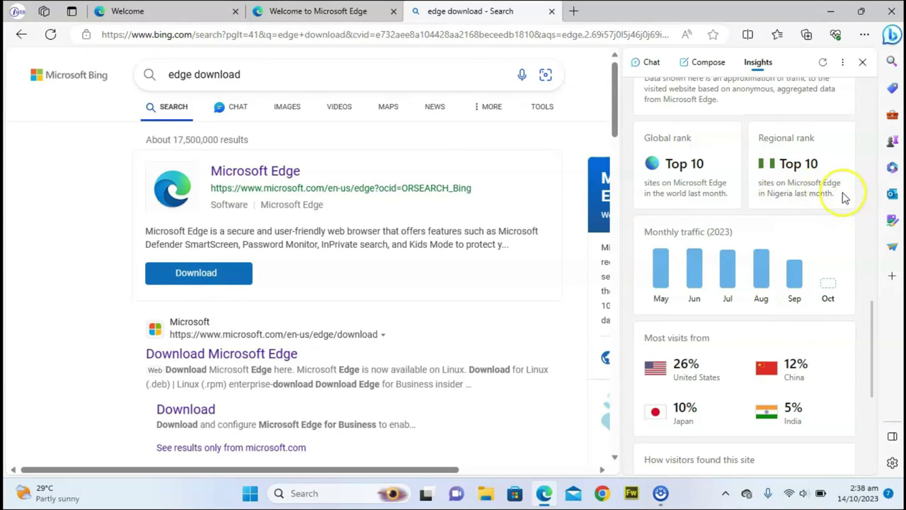
{"action": "left_click_drag", "start_coordinate": [843, 196], "coordinate": [754, 182]}
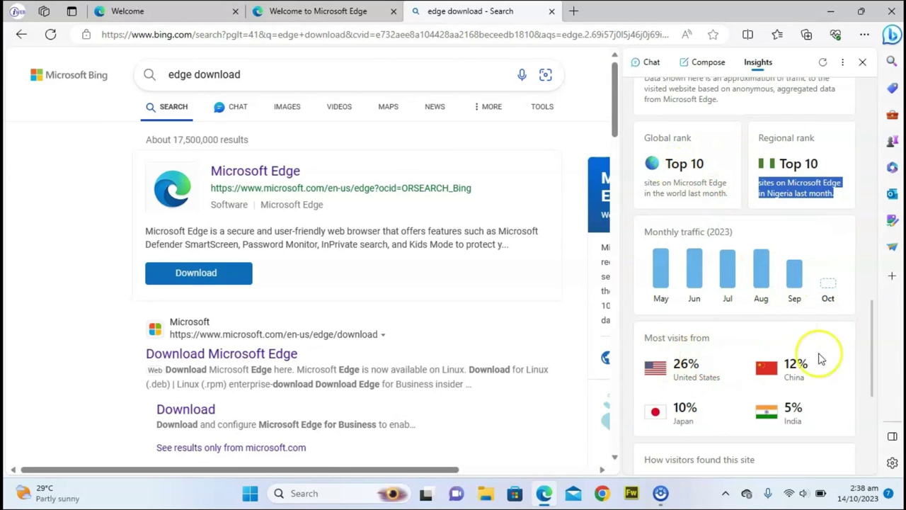
Step: Expand the other websites through which visitors found bing.com, and review the contributing sites and the sites people also view
{"action": "left_click_drag", "start_coordinate": [870, 347], "coordinate": [879, 419]}
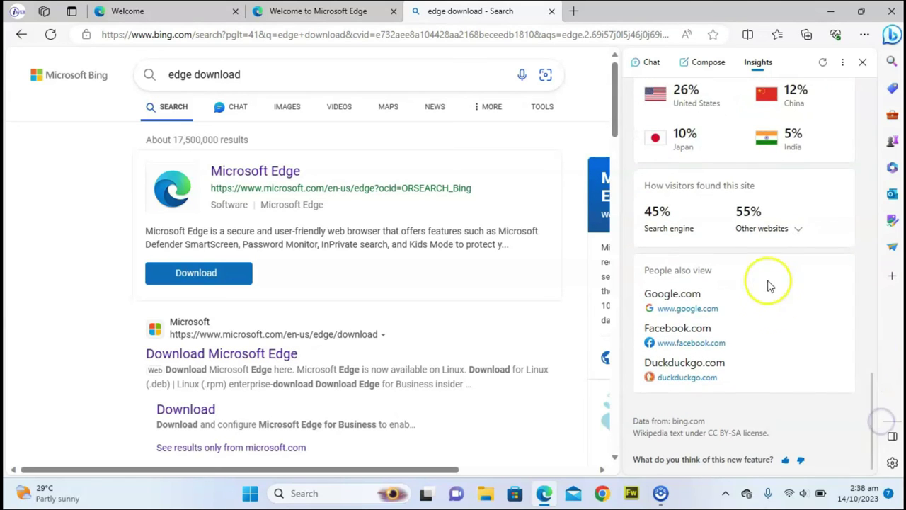
{"action": "left_click", "coordinate": [798, 229]}
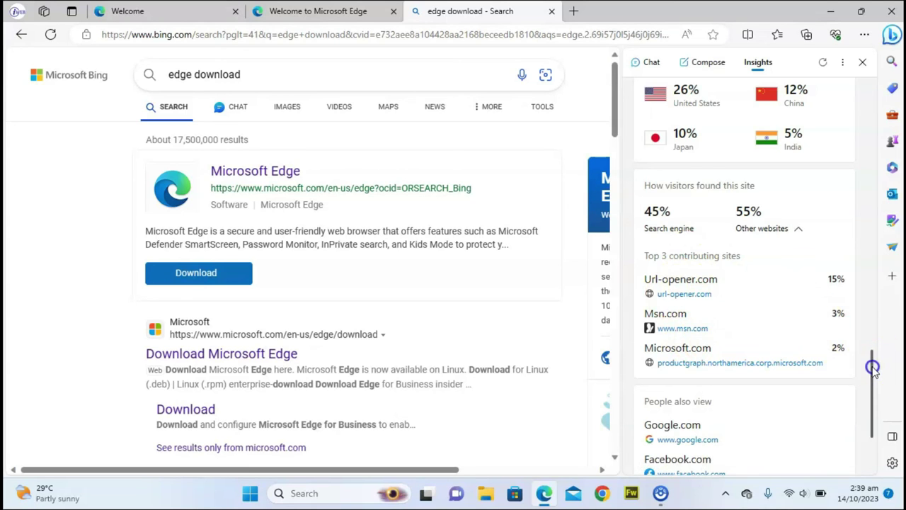
{"action": "left_click_drag", "start_coordinate": [874, 365], "coordinate": [890, 435]}
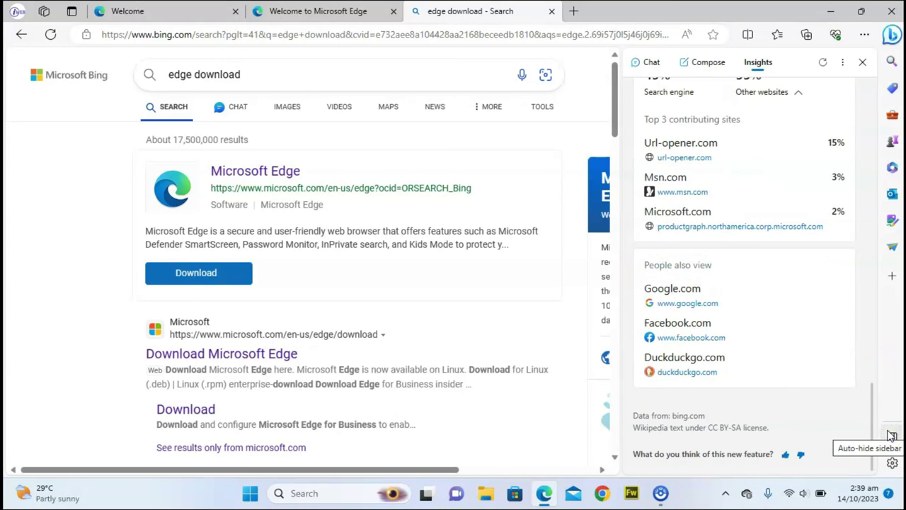